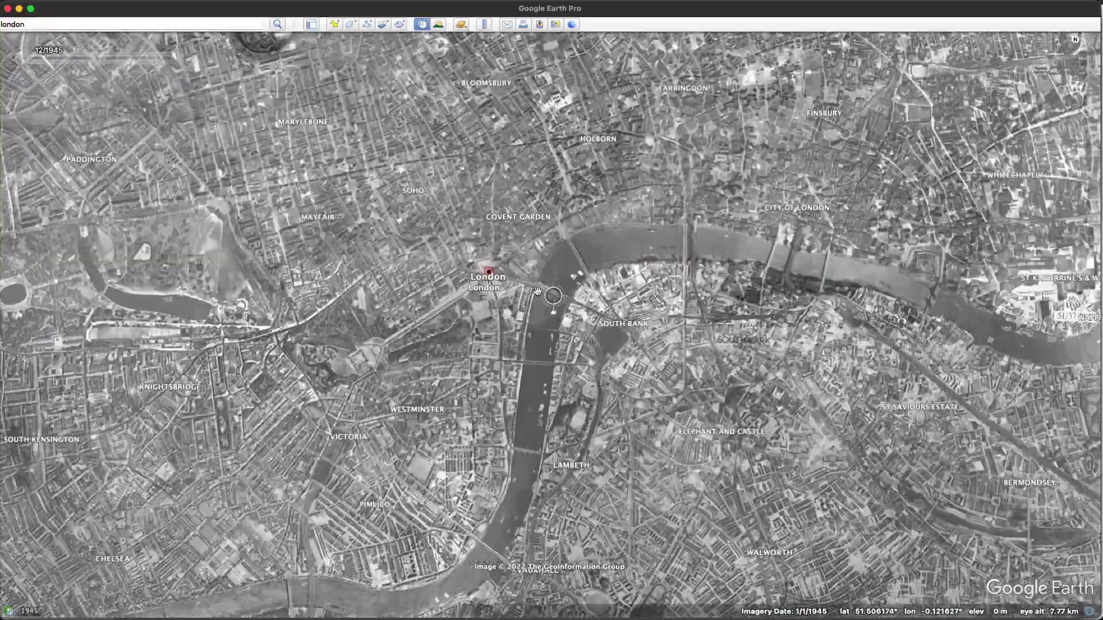
Step: Examine the 1945 aerial imagery of central London around the bend of the Thames
scroll(529, 432, "up", 3)
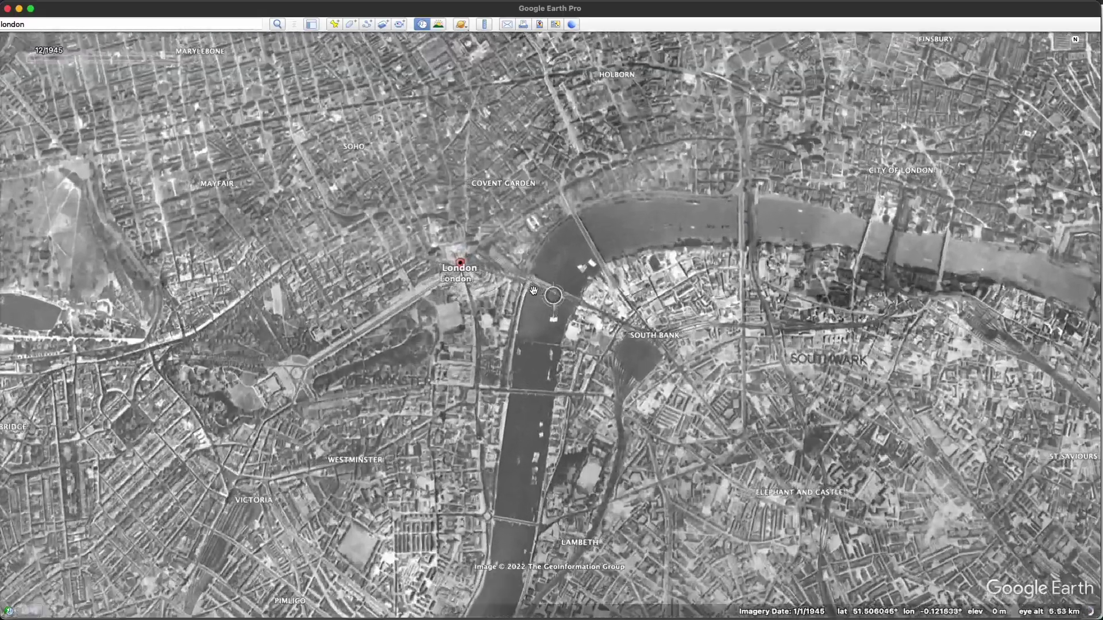
scroll(534, 291, "up", 3)
left_click_drag(533, 291, 392, 199)
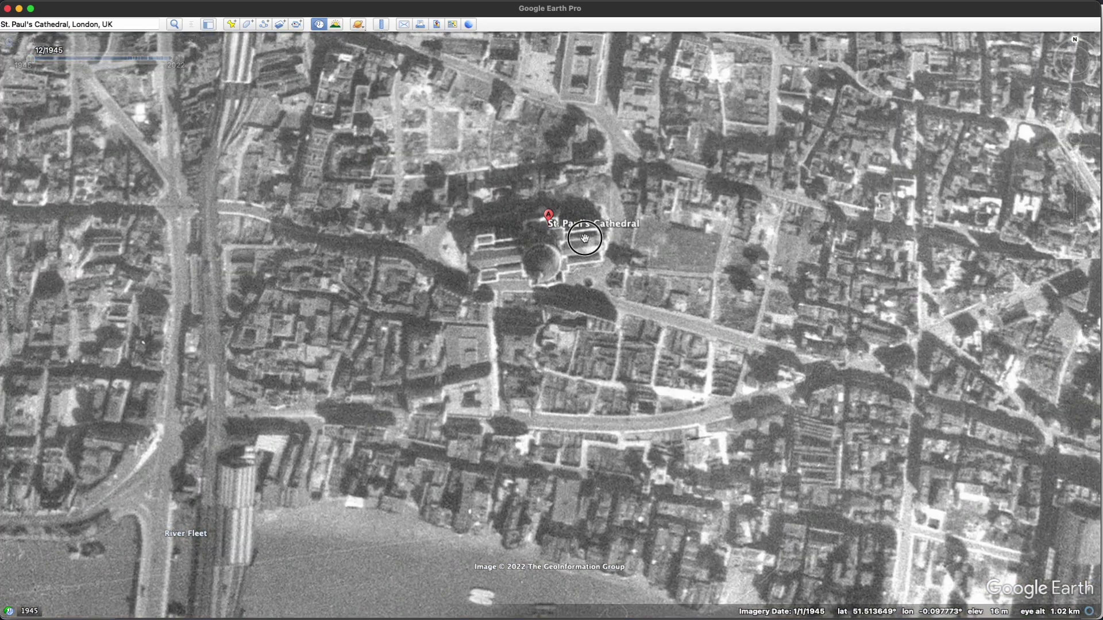
Step: Inspect the 1945 imagery around St. Paul's Cathedral, both from overhead and at a tilted angle
left_click_drag(584, 239, 511, 320)
left_click_drag(360, 201, 473, 195)
scroll(488, 236, "down", 3)
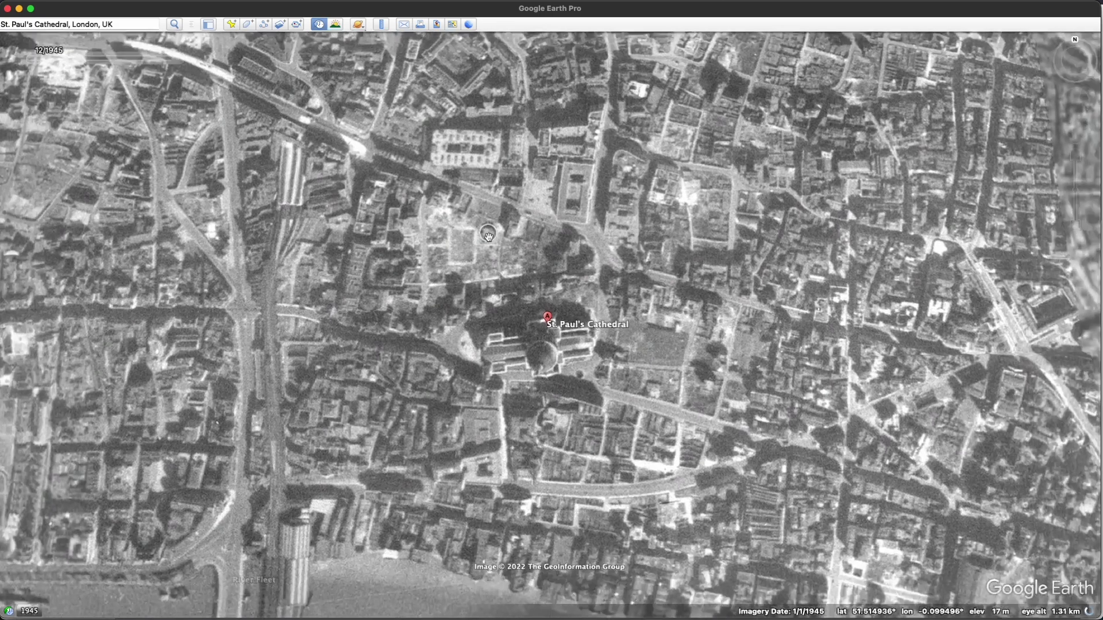
scroll(488, 237, "up", 2)
left_click_drag(484, 290, 631, 248)
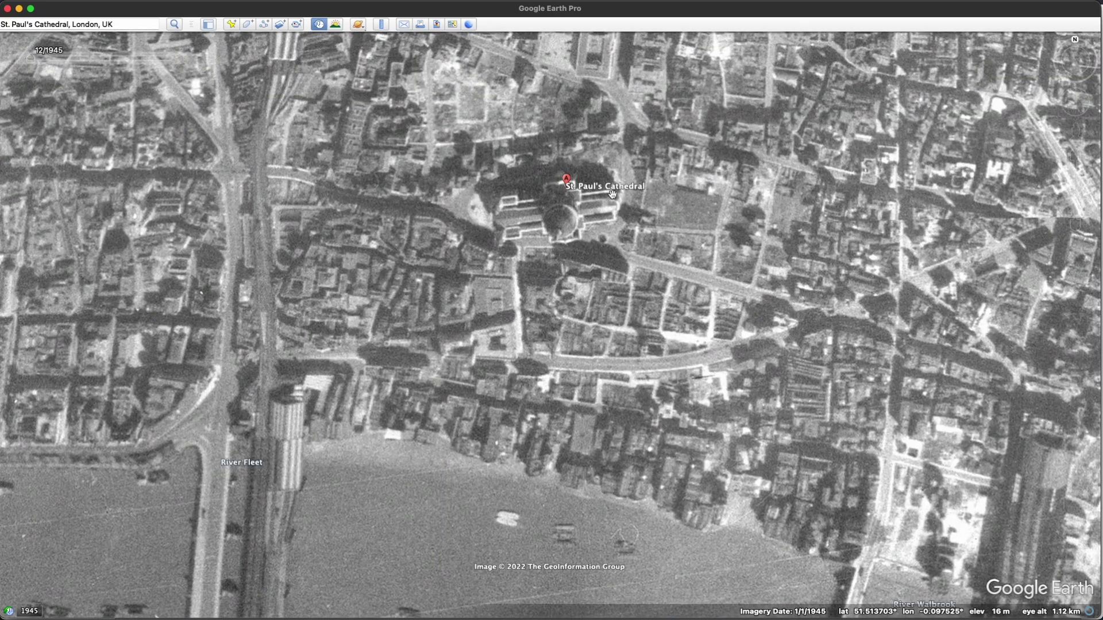
left_click_drag(492, 169, 434, 241)
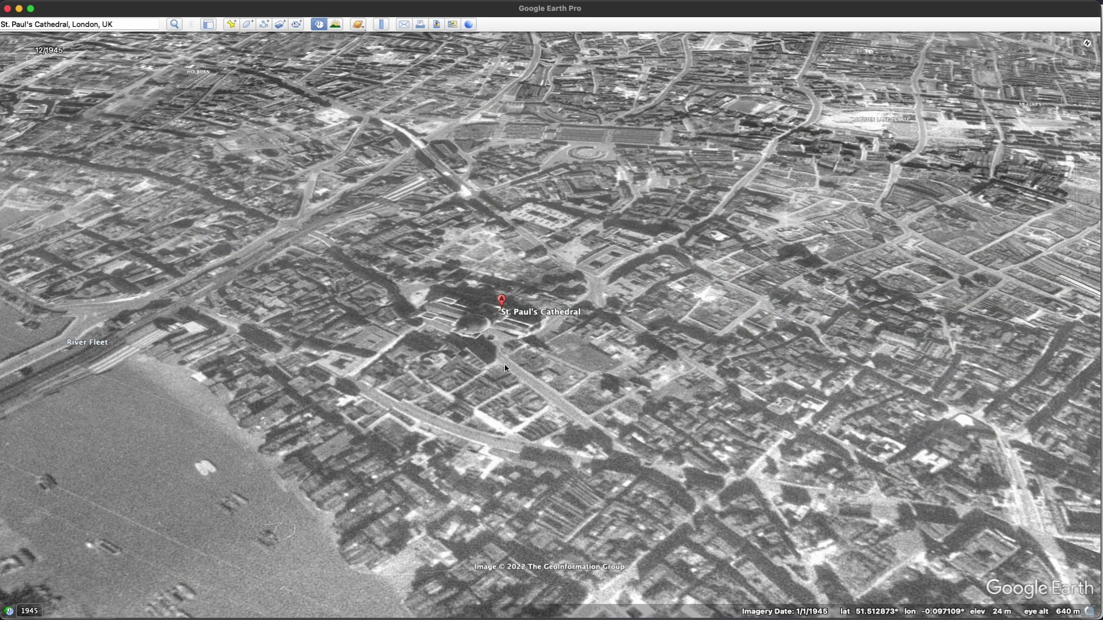
left_click_drag(504, 367, 491, 406)
middle_click_drag(489, 401, 512, 226)
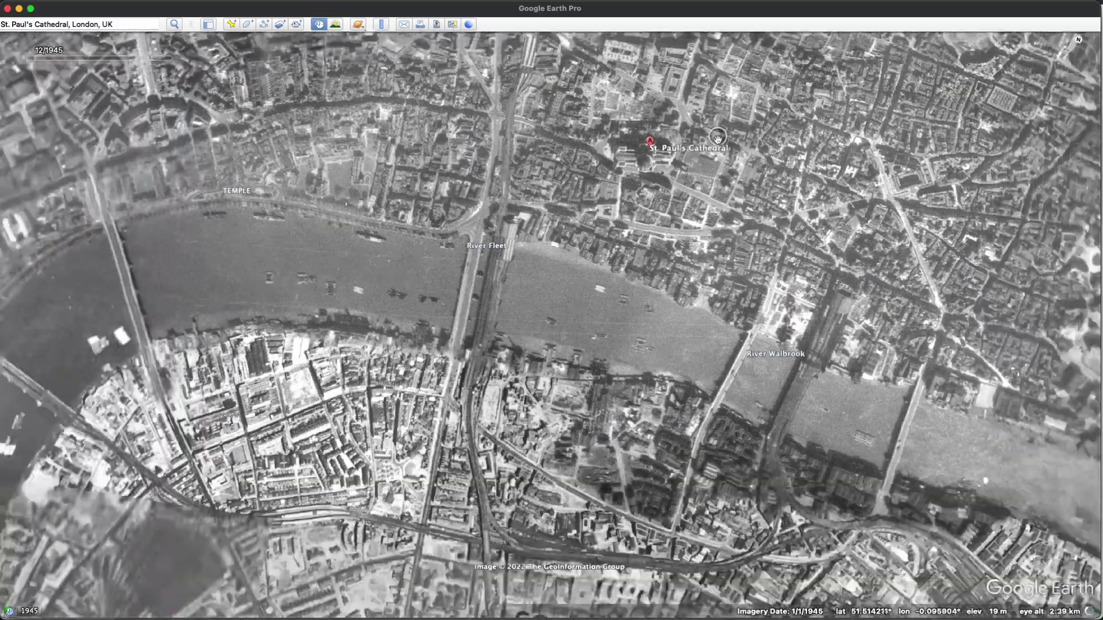
Step: Survey the 1945 London imagery along the Thames, covering Westminster, the South Bank and Southwark
scroll(718, 139, "down", 3)
left_click_drag(456, 142, 711, 297)
left_click_drag(365, 290, 437, 195)
scroll(274, 410, "up", 2)
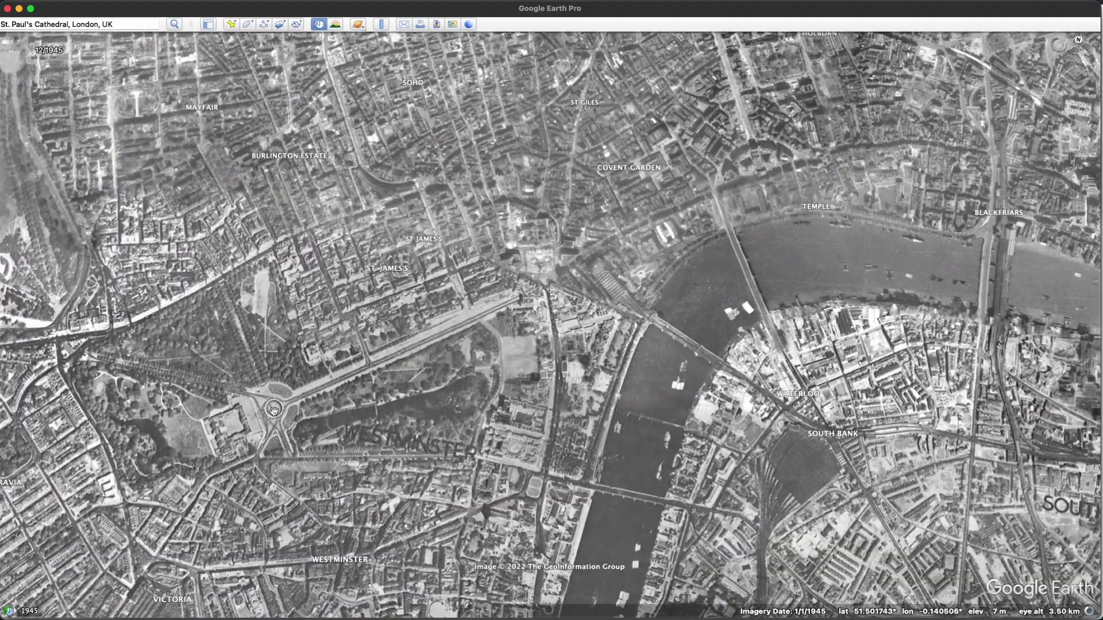
scroll(274, 410, "up", 2)
scroll(489, 317, "up", 3)
left_click_drag(489, 317, 232, 224)
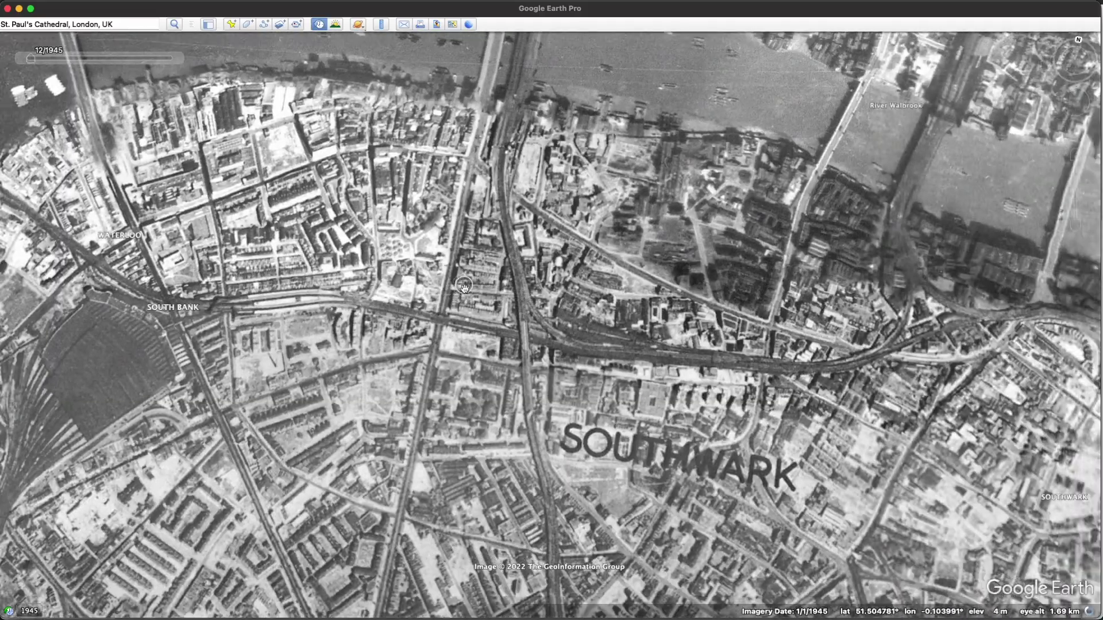
scroll(464, 288, "down", 4)
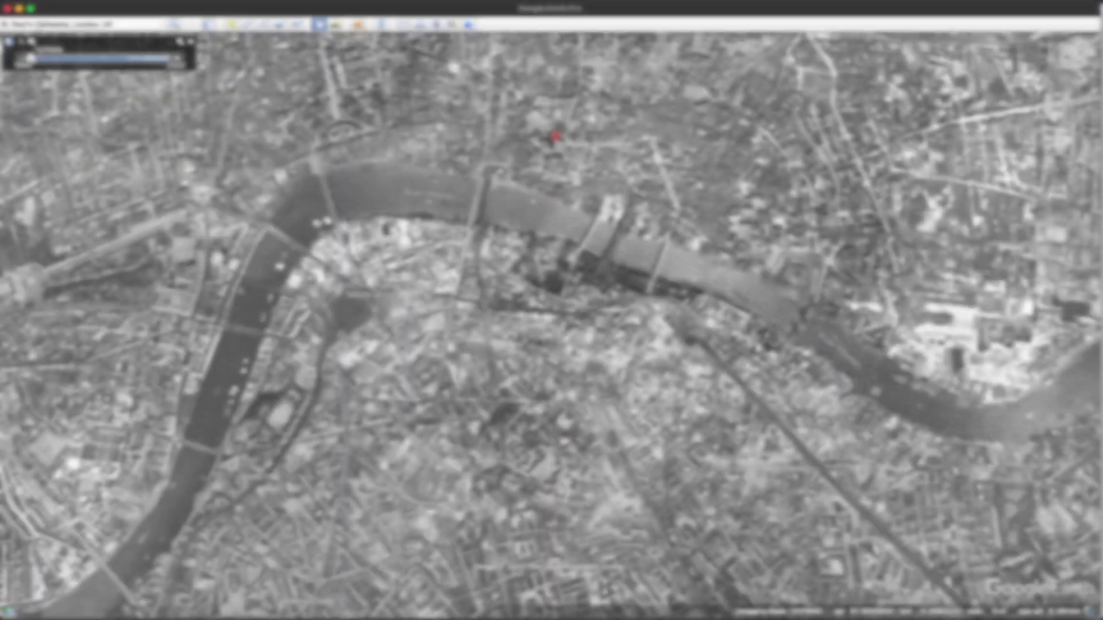
Step: Turn on historical imagery for Berlin, Germany and set its date to 12/1943
left_click(38, 28)
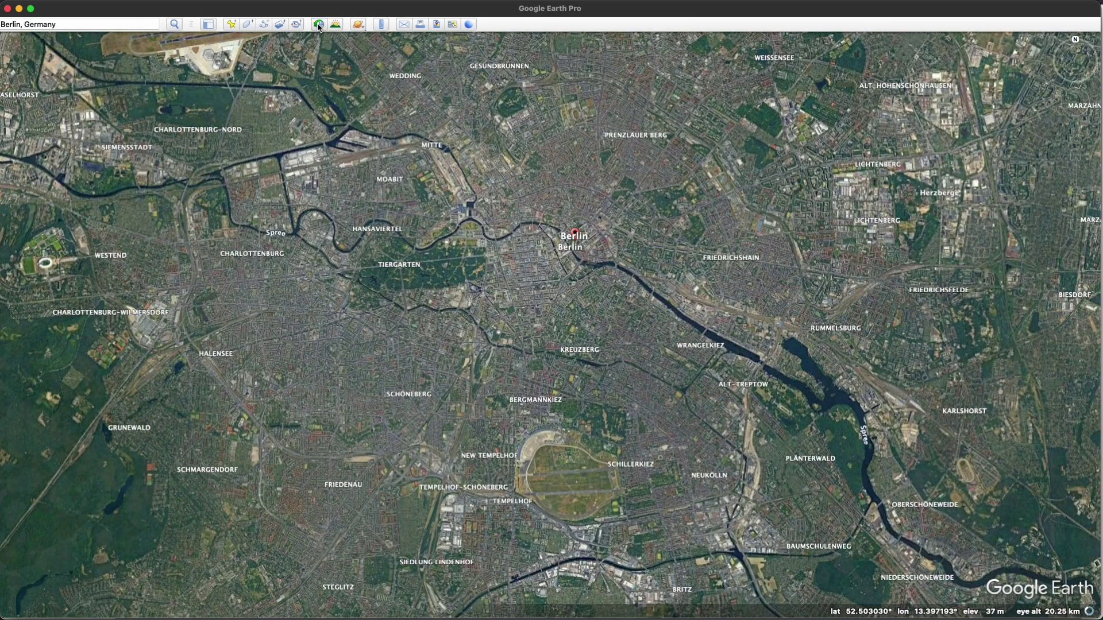
left_click(319, 25)
left_click(157, 60)
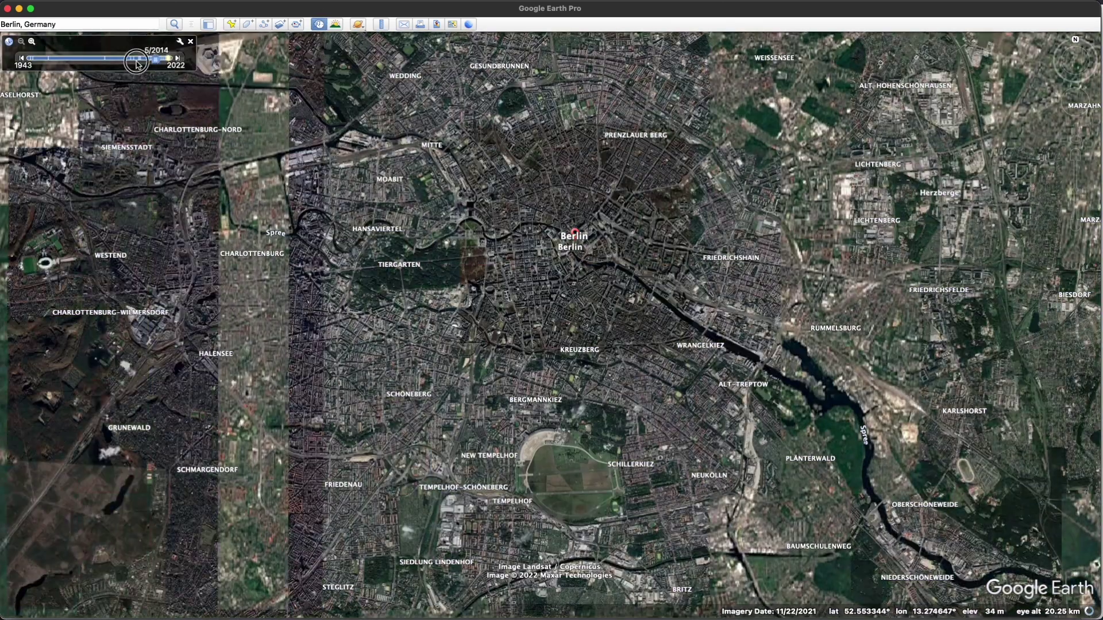
left_click_drag(157, 60, 30, 58)
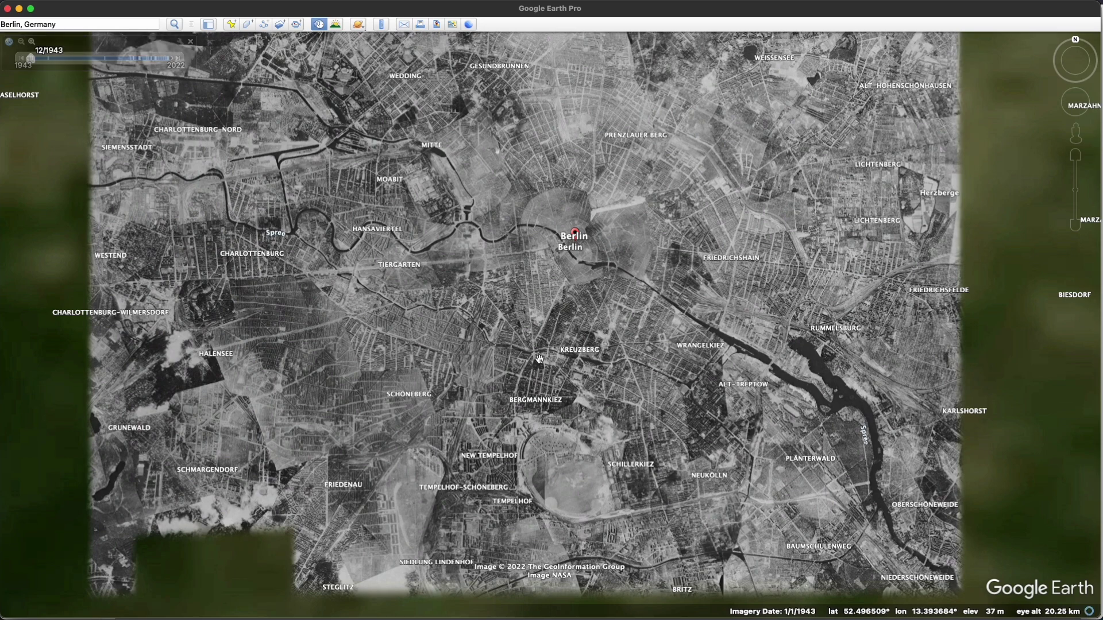
Step: Advance the Berlin imagery to 3/1945 and bring Tempelhof airfield into close view
scroll(529, 432, "up", 5)
scroll(529, 432, "up", 2)
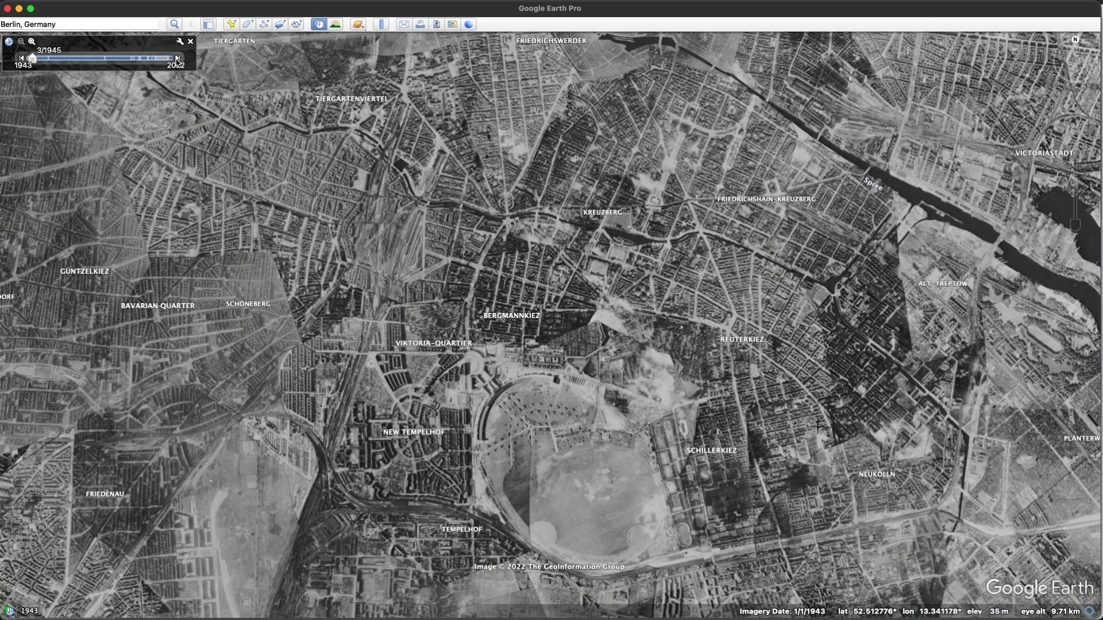
left_click_drag(448, 378, 425, 265)
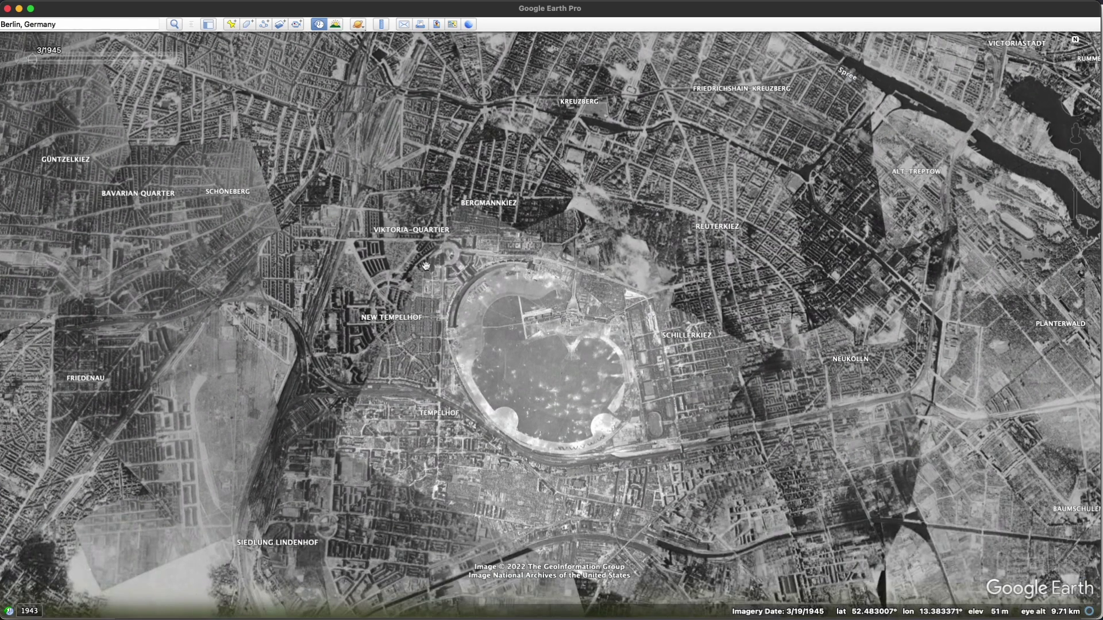
scroll(426, 265, "up", 2)
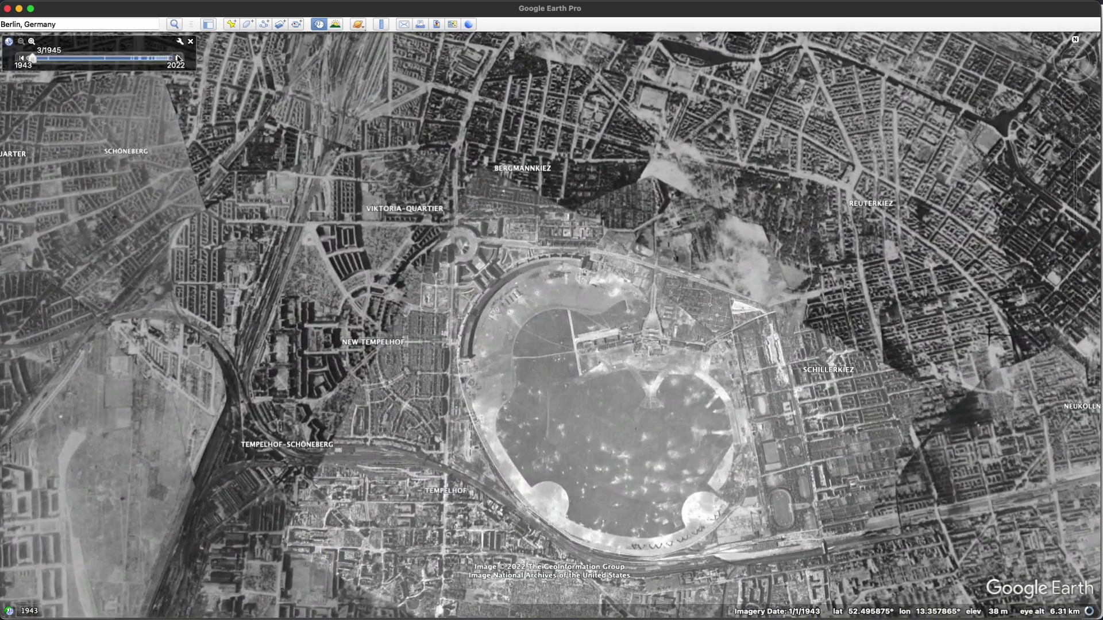
Step: Compare Tempelhof with its 12/1953 imagery and return the imagery date to 12/1943
left_click(177, 58)
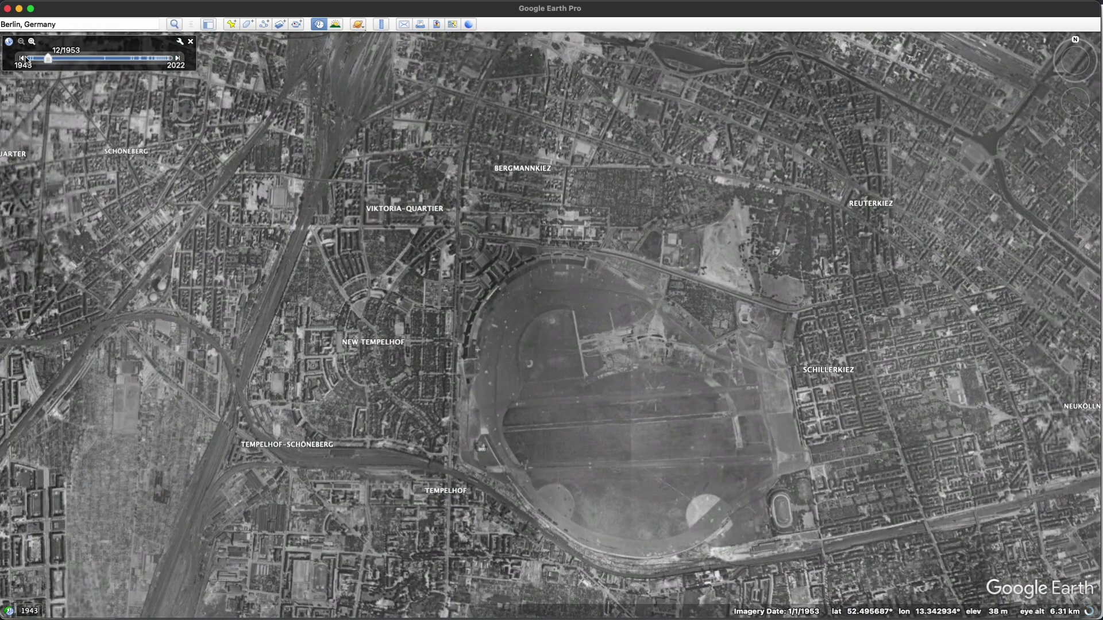
left_click(177, 58)
left_click(22, 58)
left_click(22, 58)
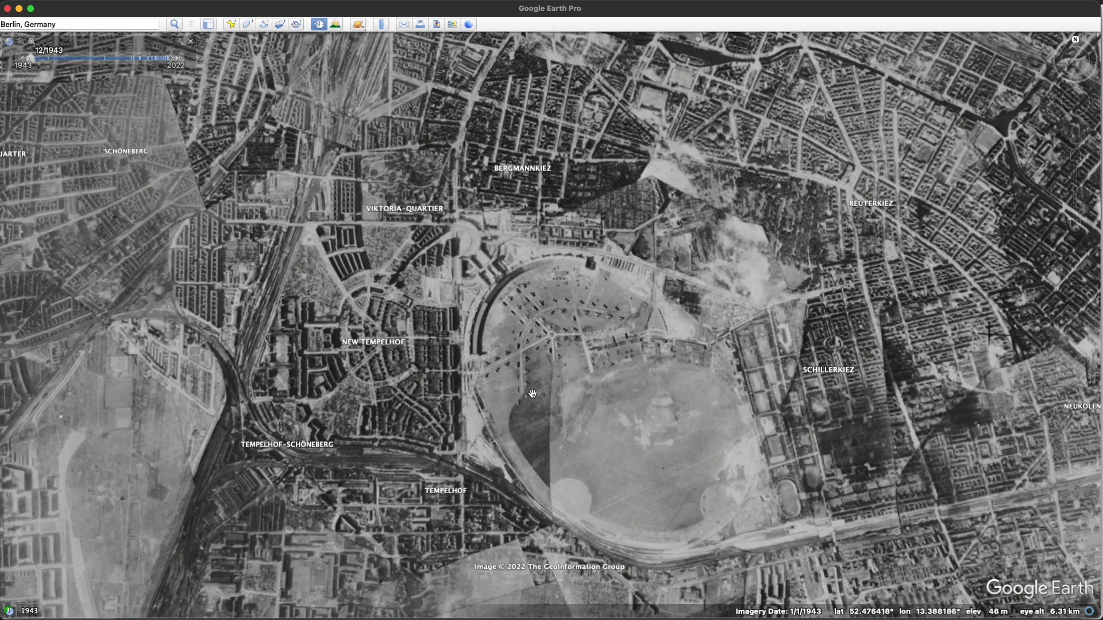
Step: Examine the whole Tempelhof airfield and its surrounding districts in the 12/1943 imagery
left_click_drag(559, 394, 498, 296)
scroll(498, 297, "up", 5)
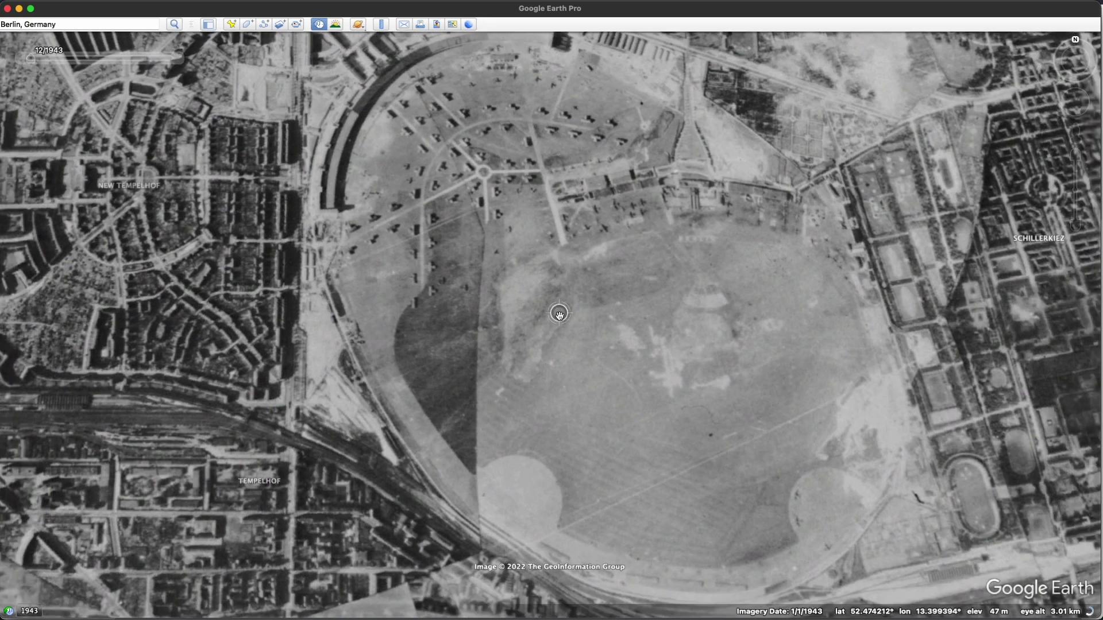
scroll(559, 315, "down", 2)
middle_click_drag(560, 317, 669, 320)
scroll(571, 215, "down", 5)
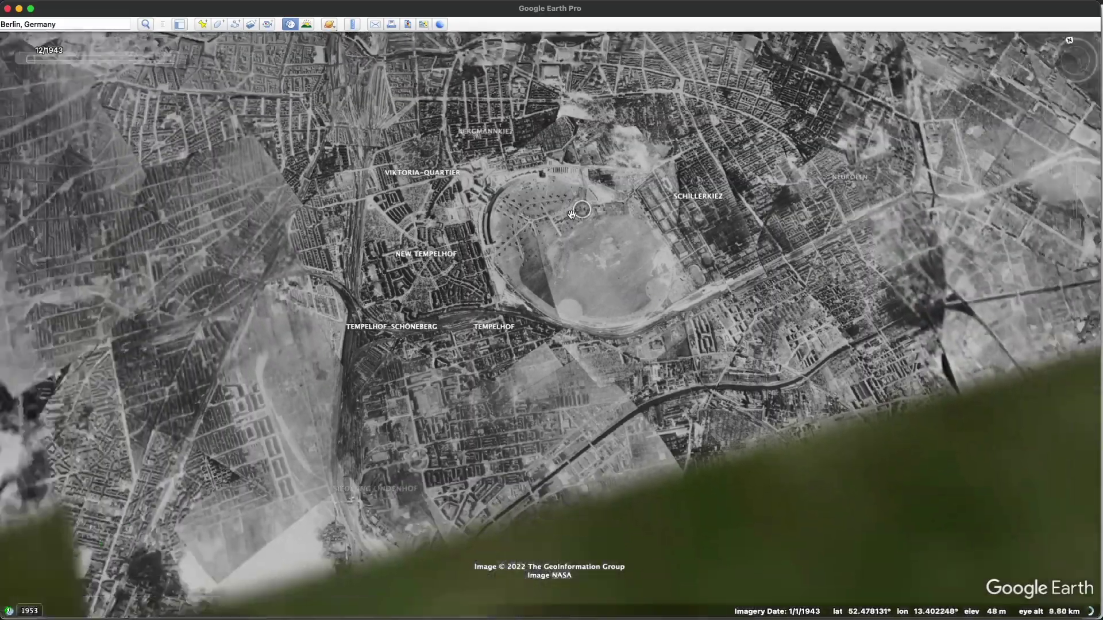
scroll(571, 214, "up", 7)
scroll(571, 214, "up", 3)
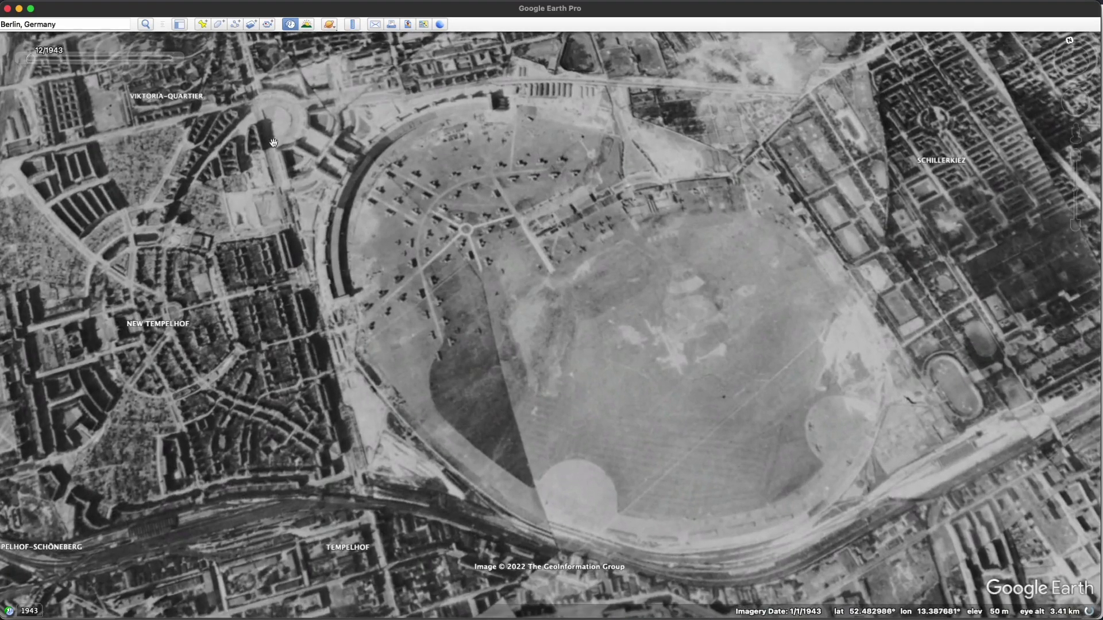
Step: Inspect the aircraft parked along the paths beside Tempelhof's curved terminal building in the 12/1943 imagery
mouse_move(46, 54)
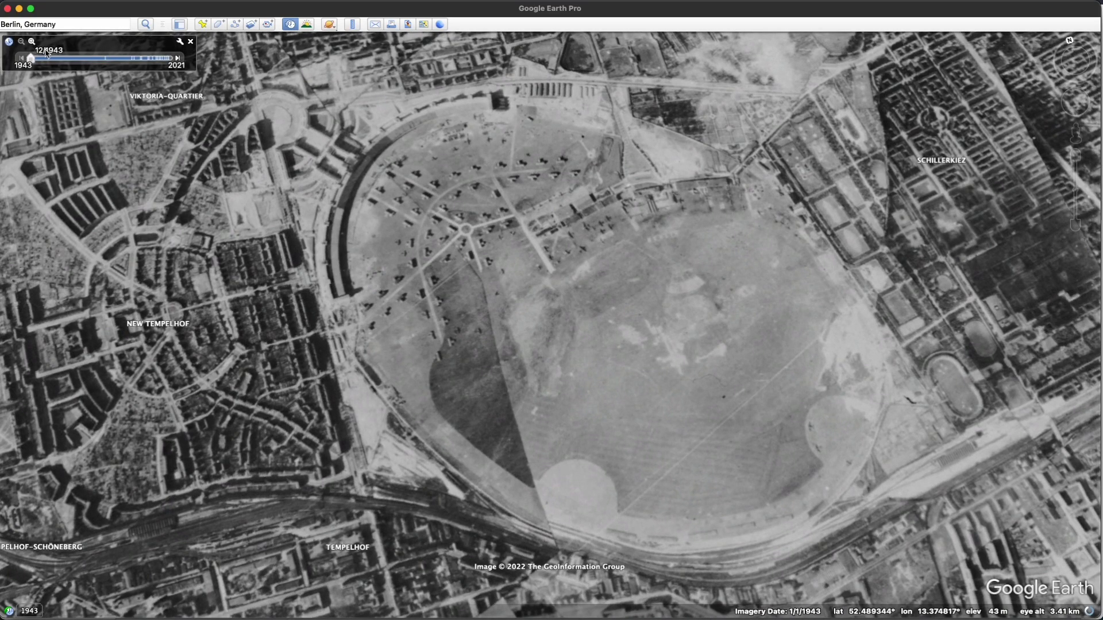
left_click_drag(472, 273, 458, 272)
middle_click_drag(575, 283, 581, 246)
left_click_drag(498, 228, 511, 252)
scroll(511, 251, "up", 3)
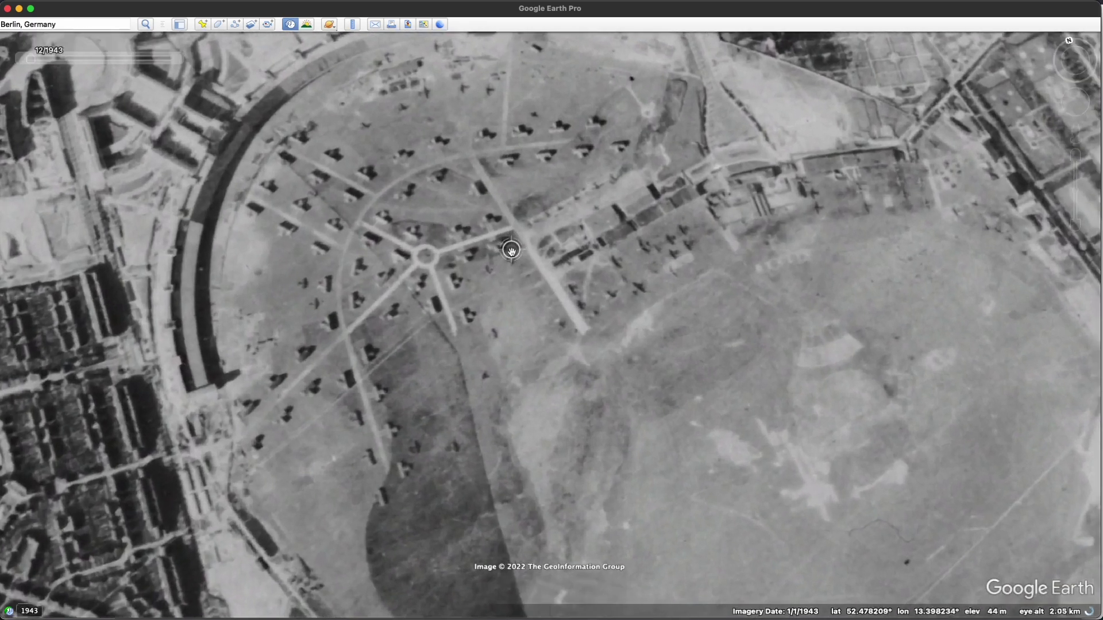
scroll(439, 239, "up", 2)
scroll(434, 193, "down", 2)
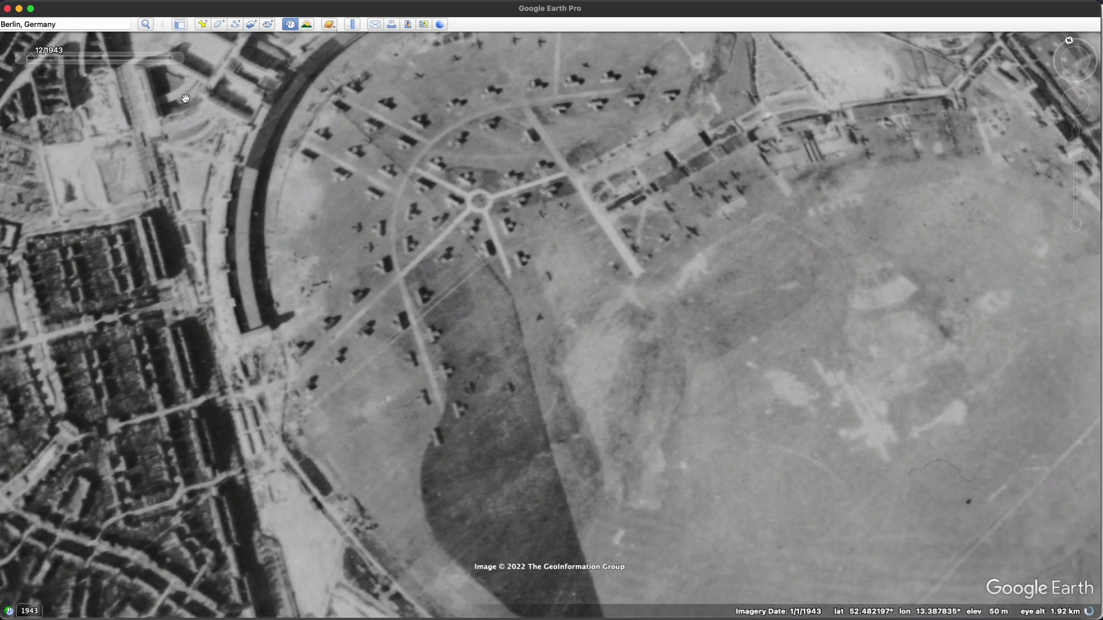
Step: Set the imagery date to 3/1945 and inspect the cratered airfield and the ground beside the curved terminal
left_click(178, 58)
left_click_drag(488, 183, 451, 192)
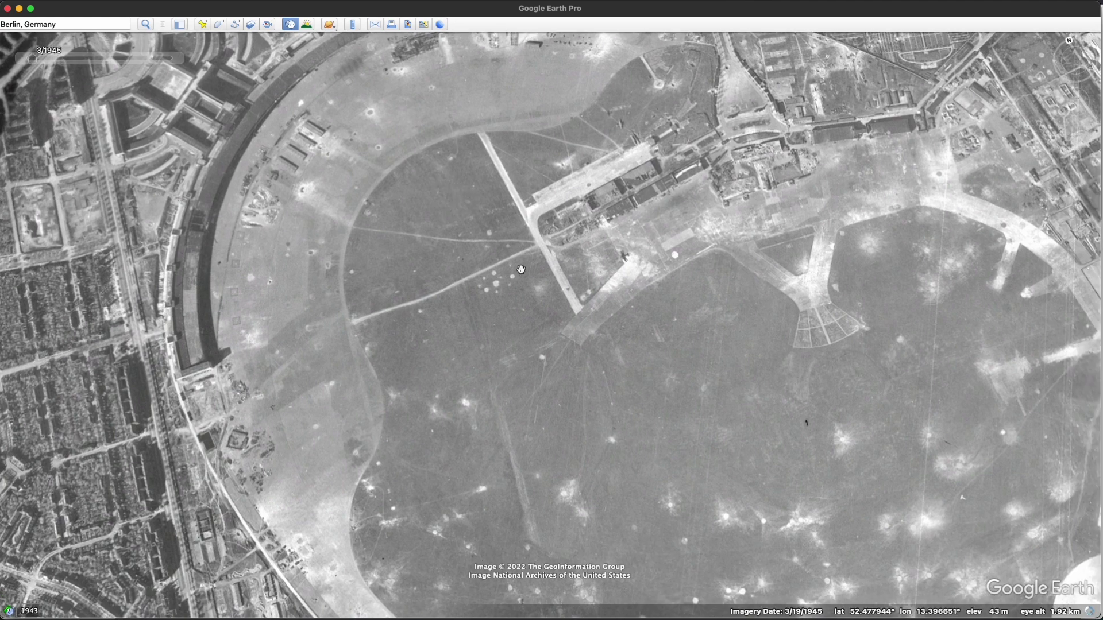
scroll(447, 186, "down", 1)
left_click_drag(708, 325, 705, 320)
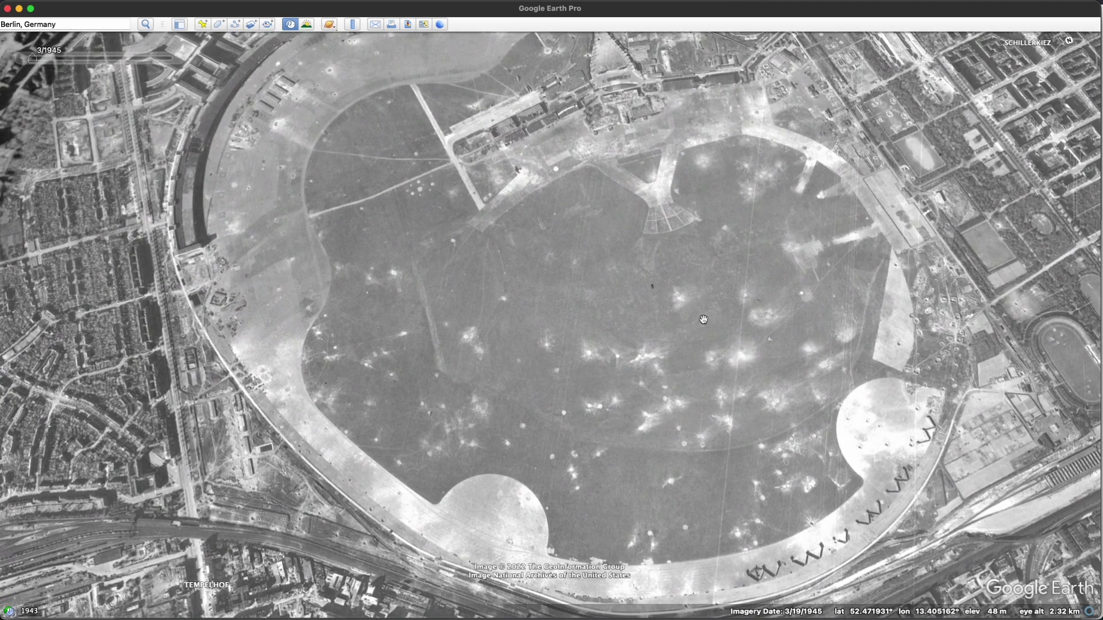
double_click(290, 171)
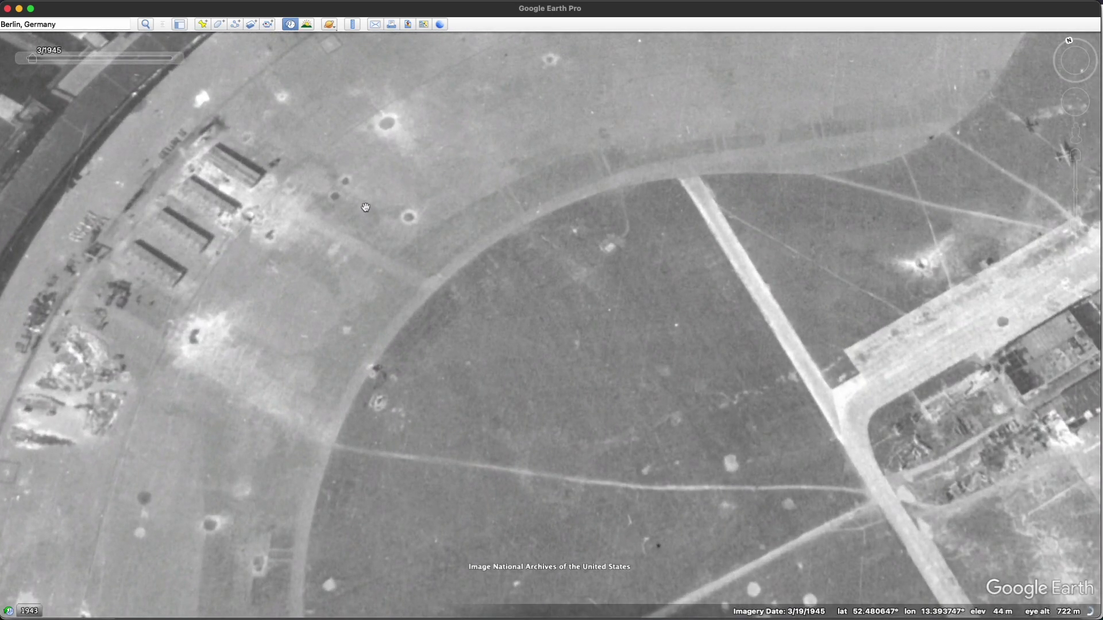
left_click_drag(365, 207, 384, 193)
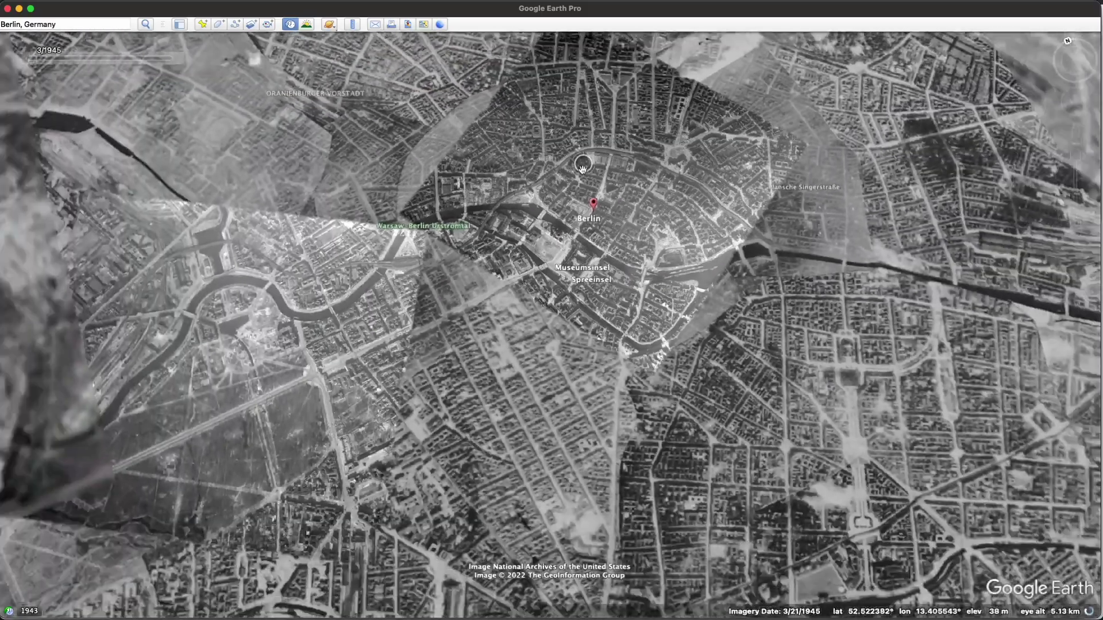
Step: View the full extent of Berlin's 3/1945 imagery coverage and return to a closer view of the city
scroll(582, 170, "down", 5)
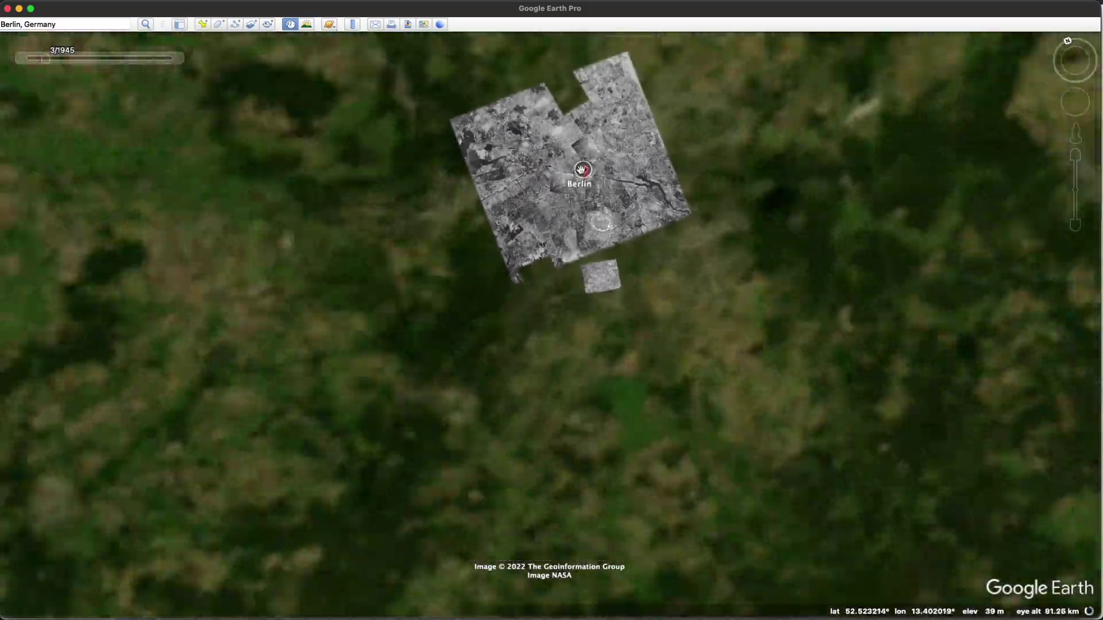
scroll(615, 232, "up", 3)
scroll(556, 245, "up", 5)
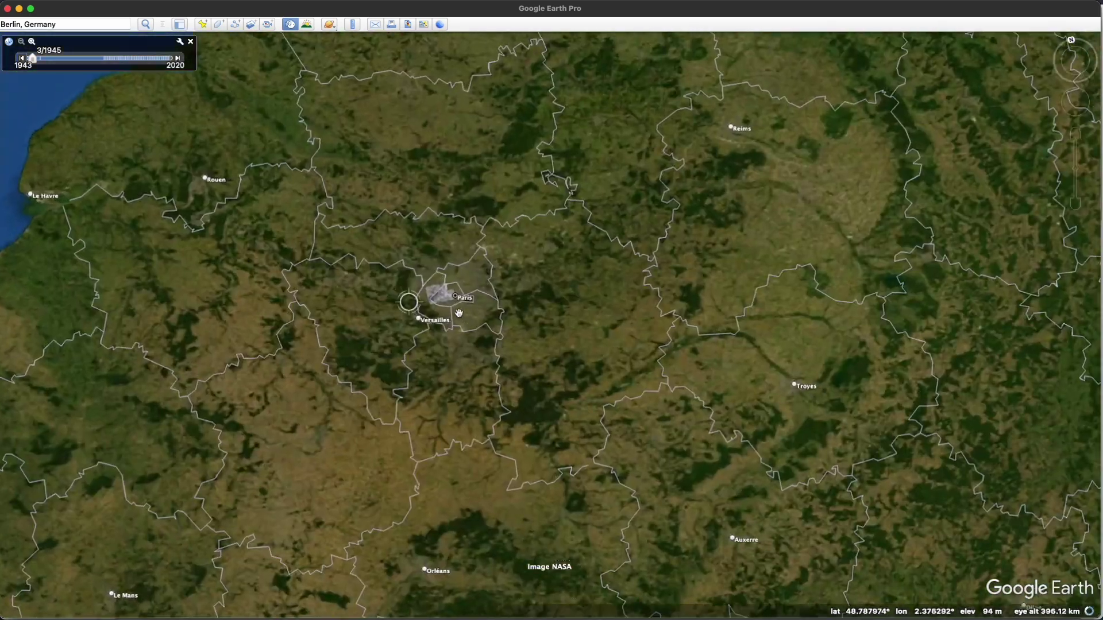
Step: Examine the wartime aerial imagery of Paris and how far its coverage extends around the city
scroll(477, 277, "down", 5)
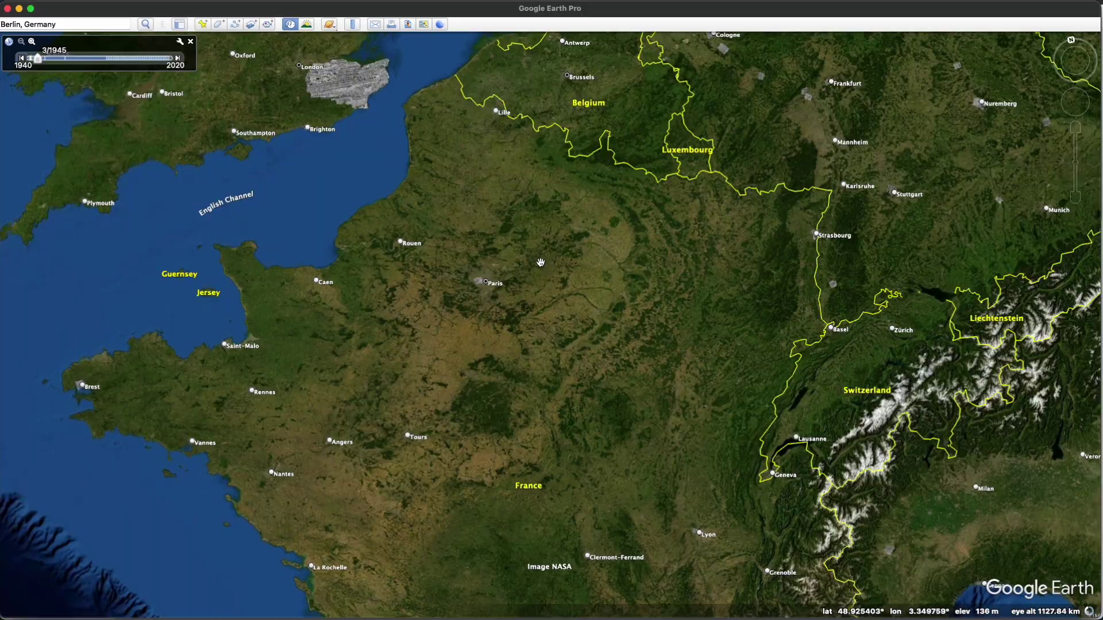
scroll(542, 263, "up", 10)
scroll(515, 288, "down", 5)
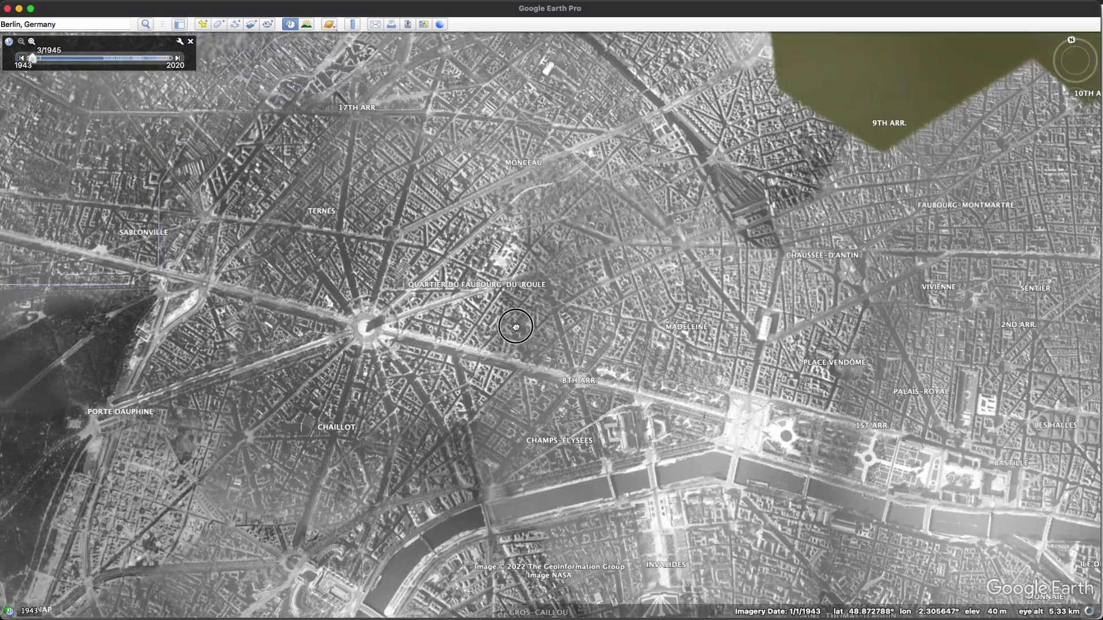
scroll(479, 265, "down", 3)
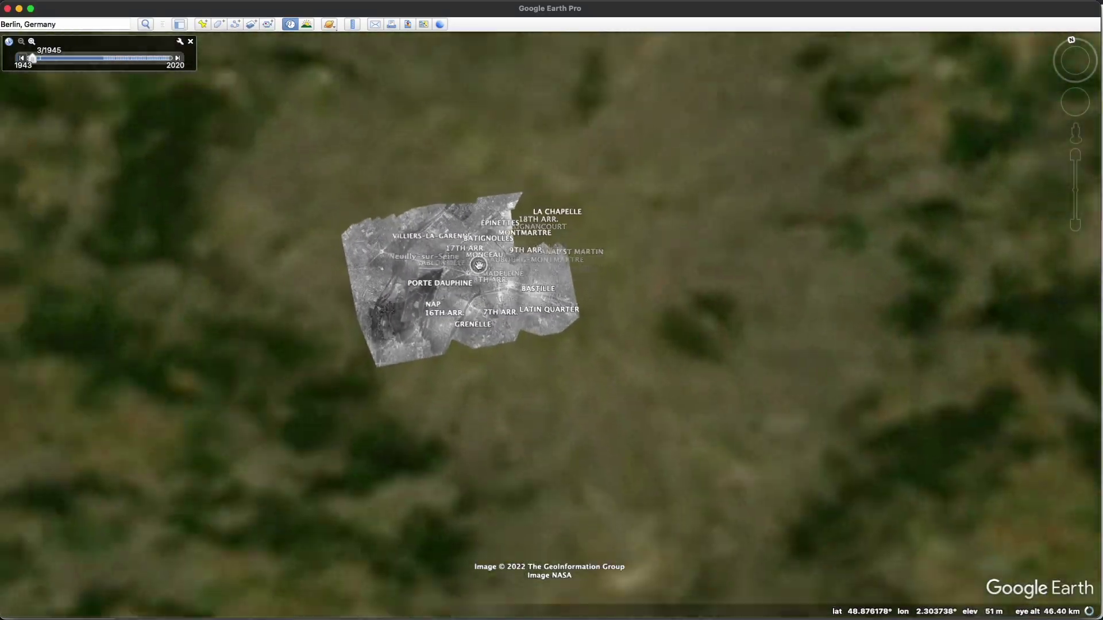
scroll(478, 265, "down", 3)
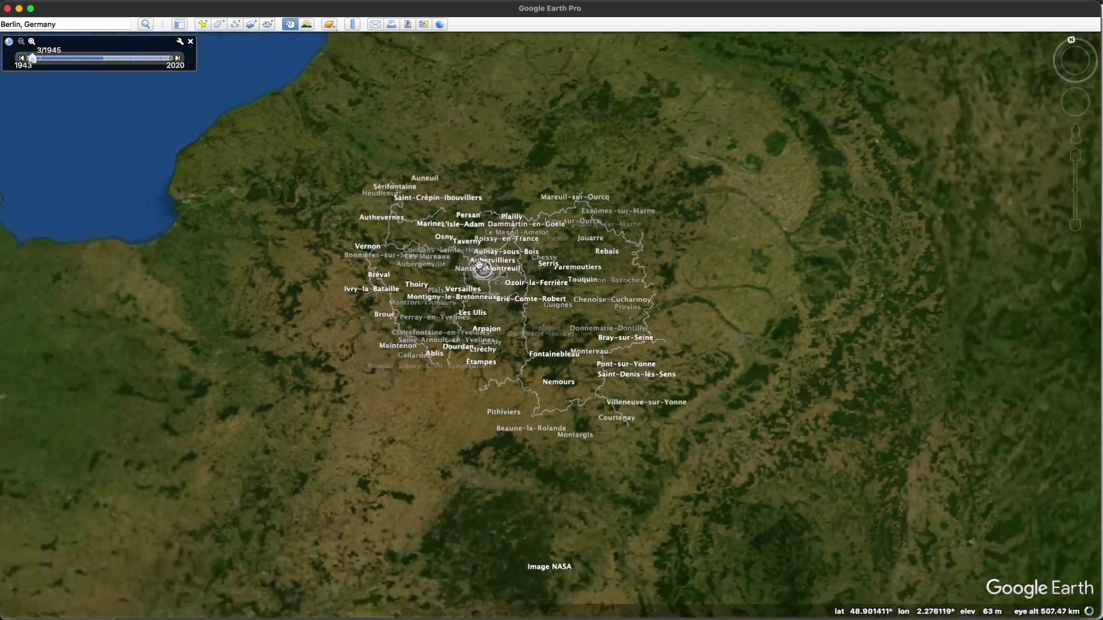
Step: Examine the 1940 aerial imagery of Kent, following the coast from New Romney past Folkestone
left_click_drag(456, 236, 627, 365)
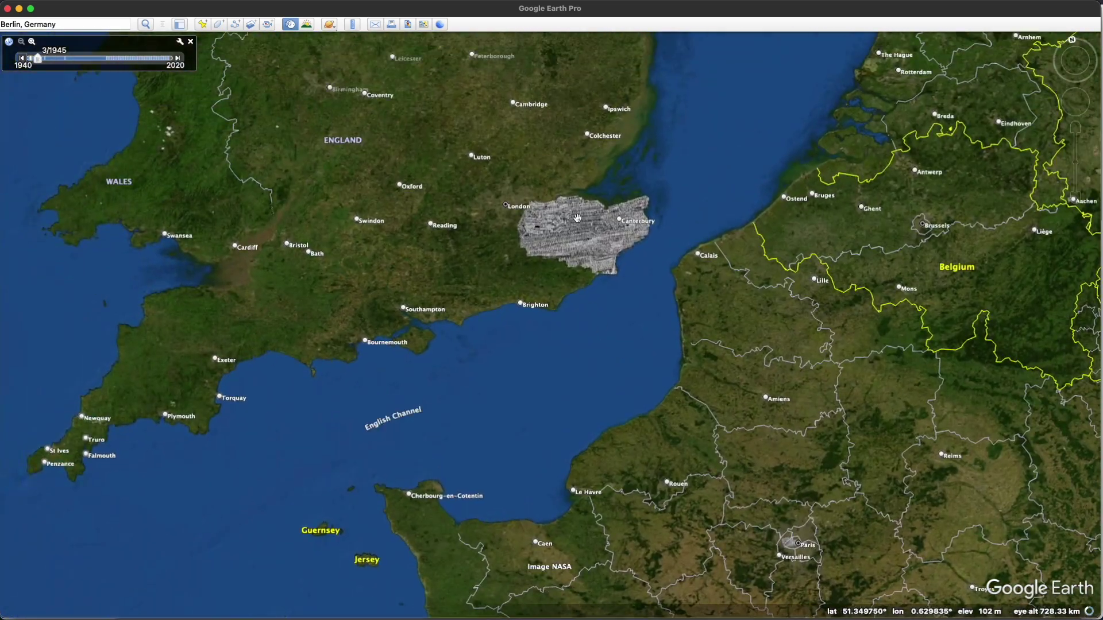
scroll(710, 306, "up", 5)
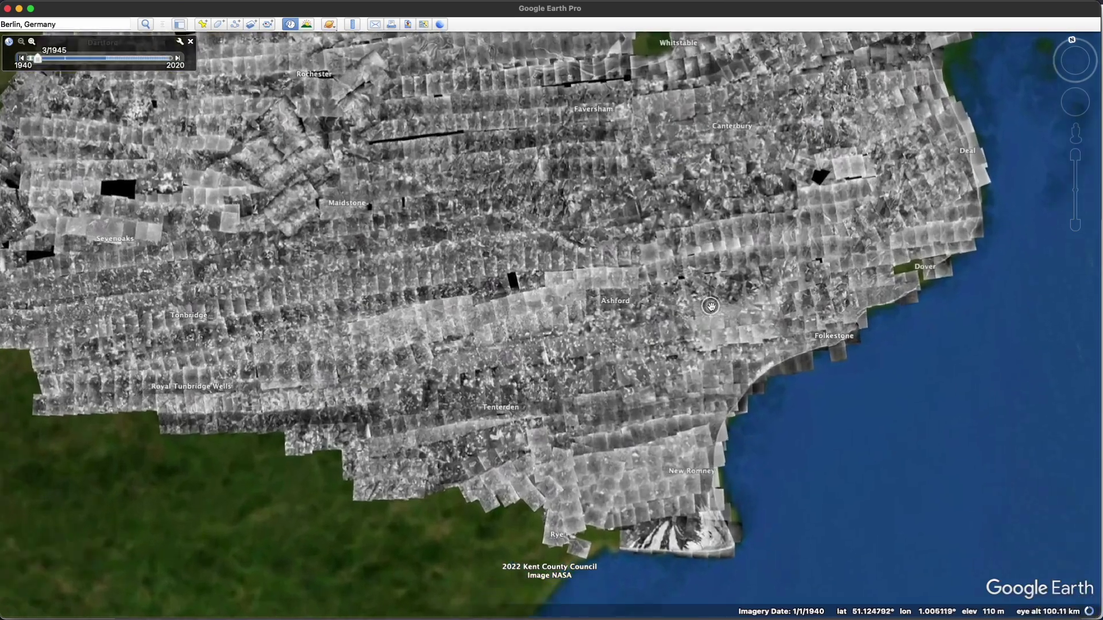
scroll(597, 389, "up", 4)
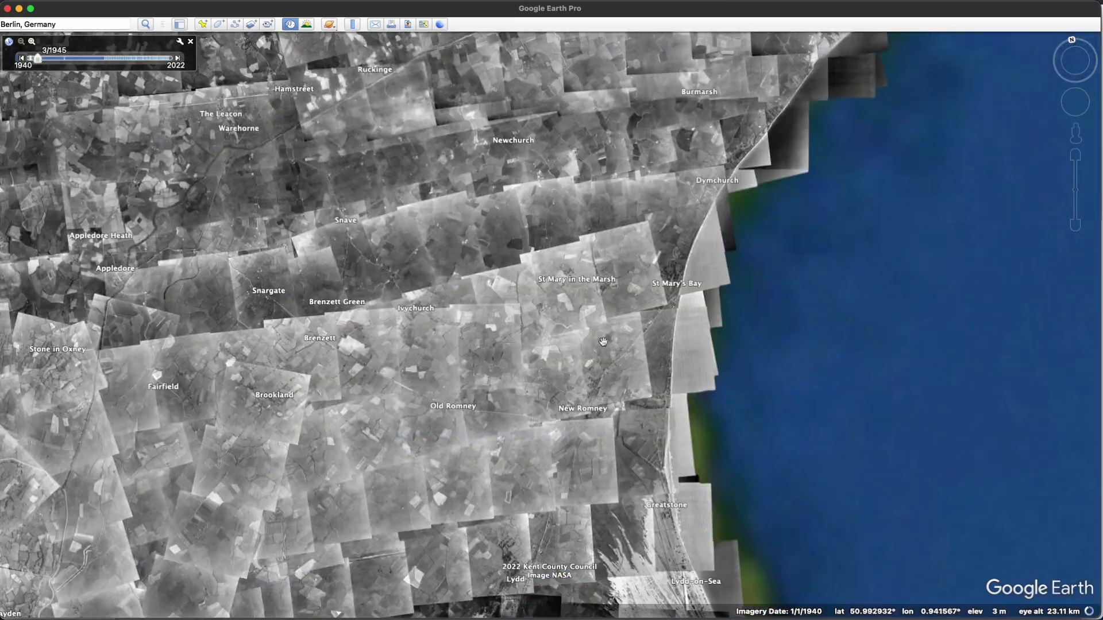
left_click_drag(603, 341, 498, 517)
left_click_drag(703, 205, 546, 285)
left_click_drag(666, 223, 549, 290)
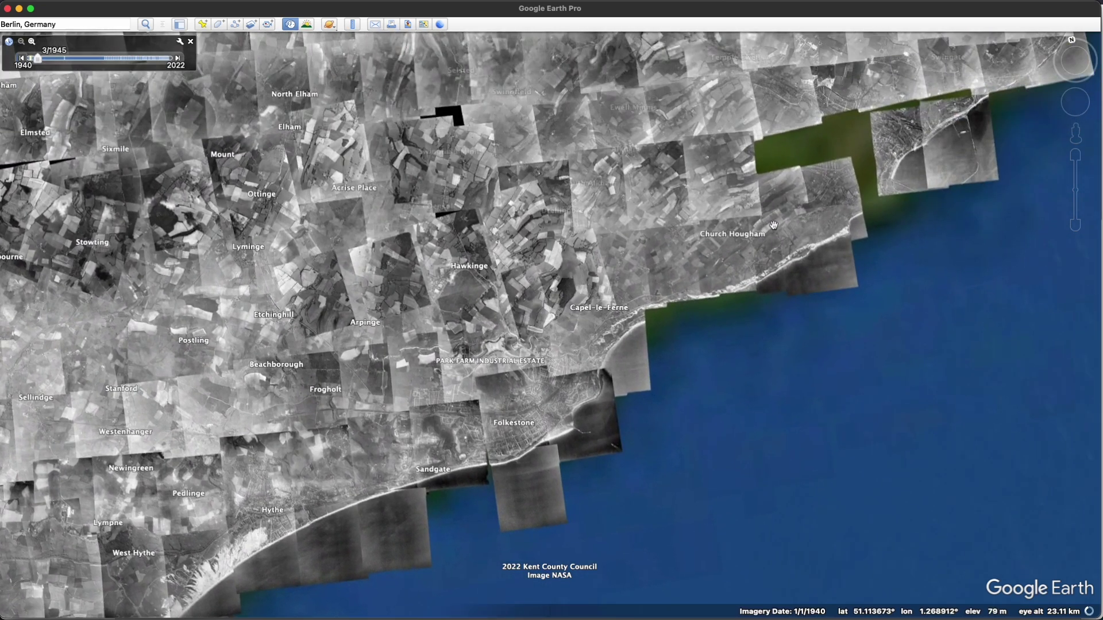